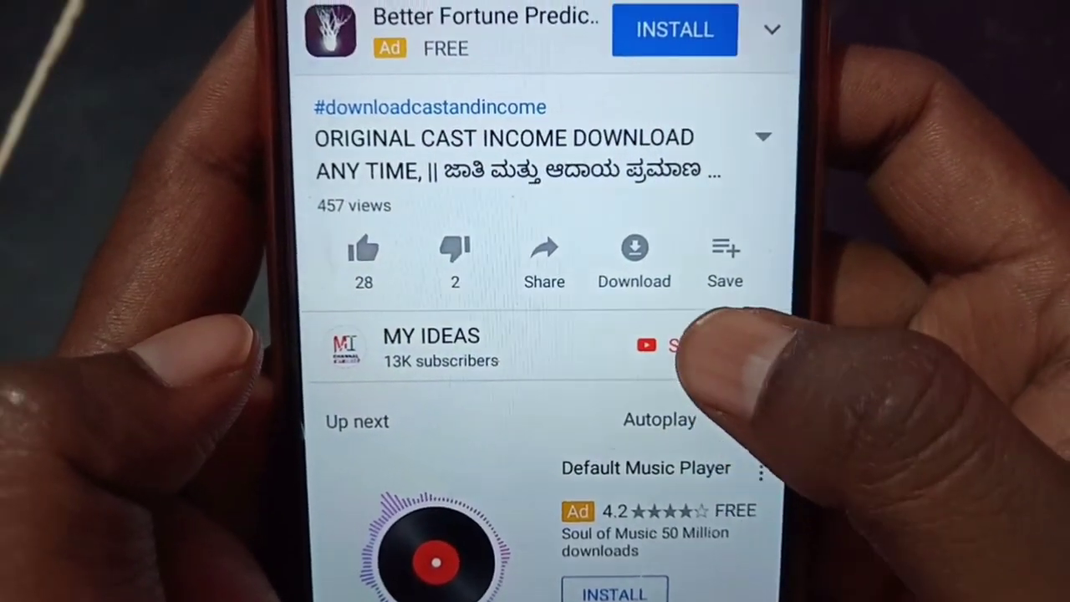
Step: Subscribe to MY IDEAS with all-upload notifications, like the video, and open Share
{"action": "left_click", "coordinate": [697, 332]}
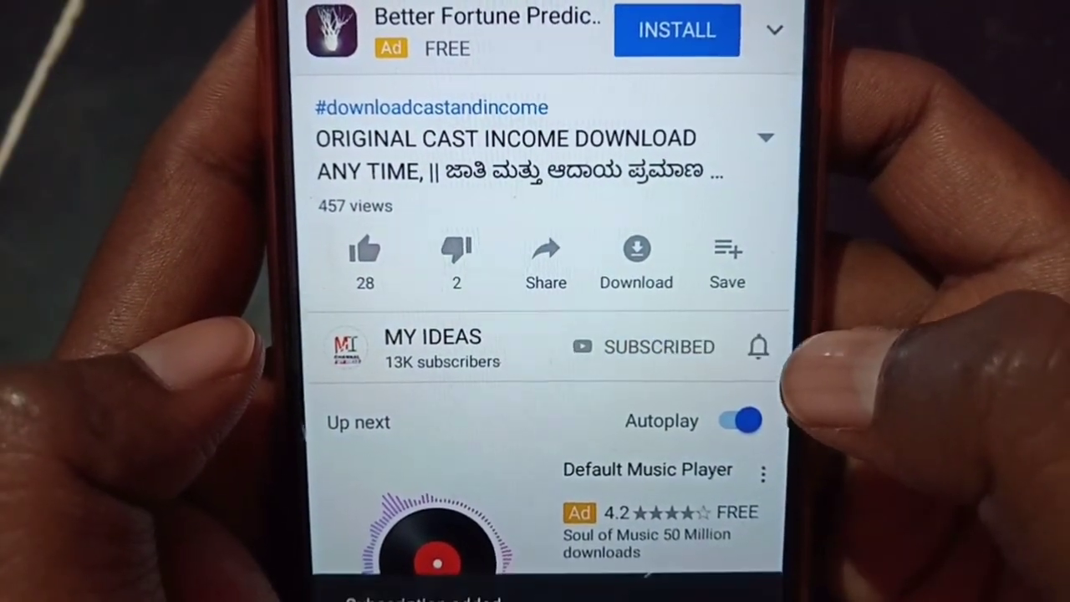
{"action": "left_click", "coordinate": [752, 346]}
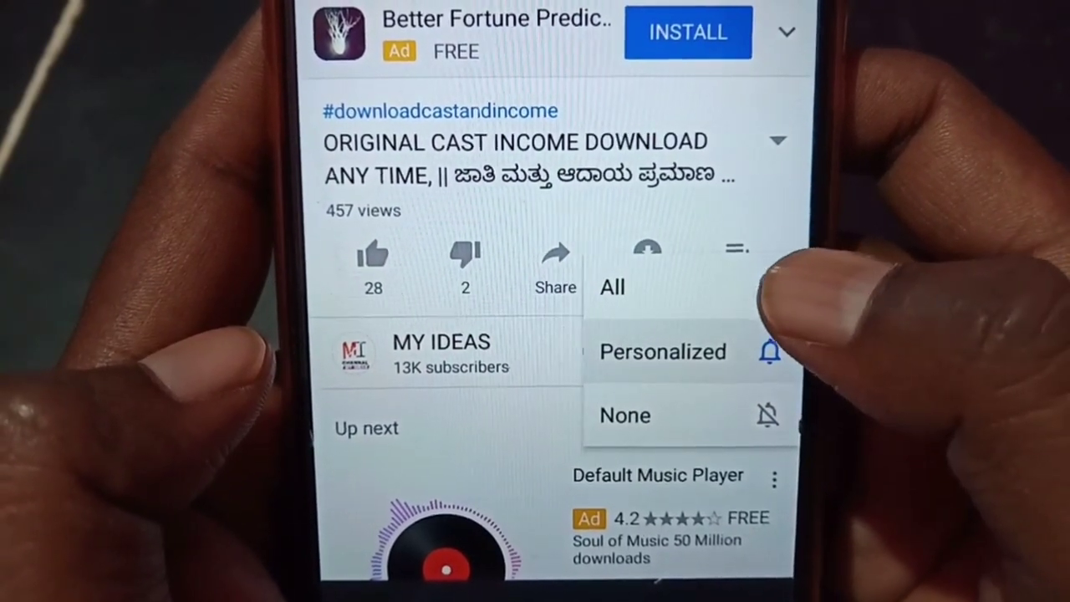
{"action": "left_click", "coordinate": [753, 286]}
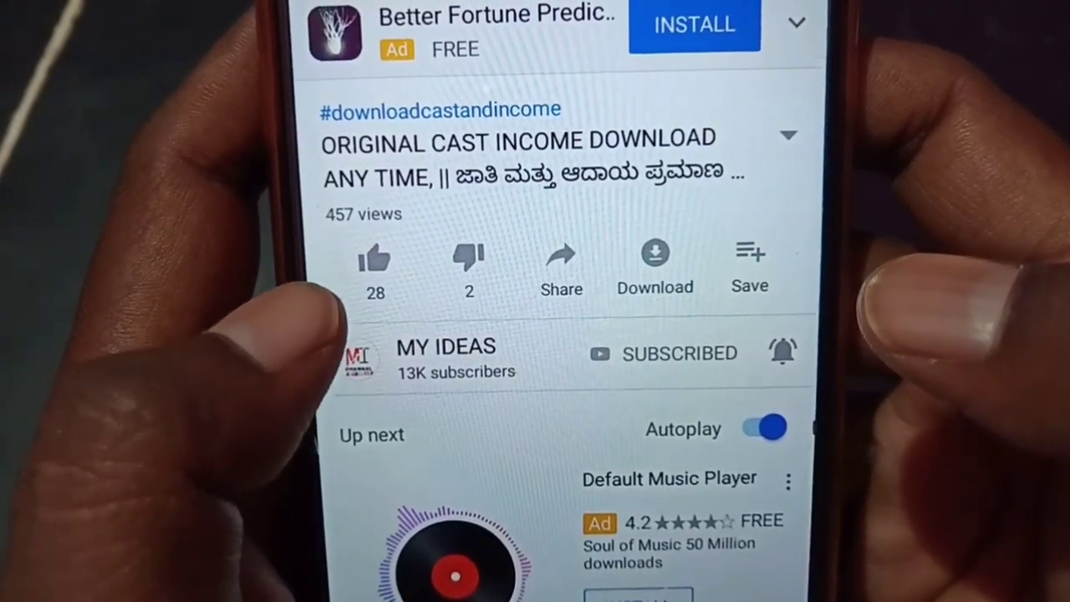
{"action": "left_click", "coordinate": [373, 260]}
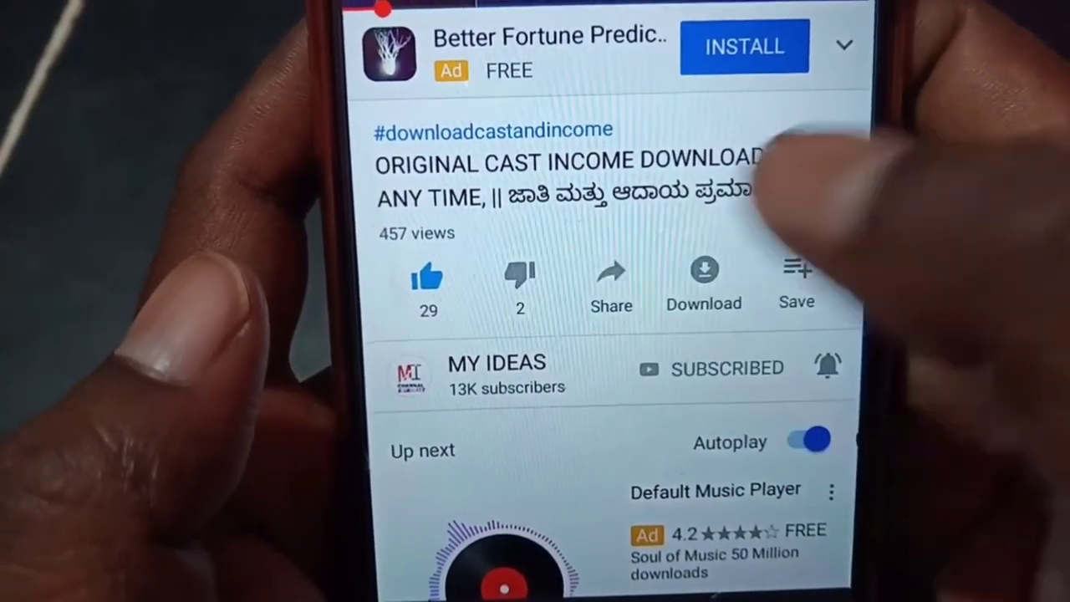
{"action": "left_click", "coordinate": [612, 284]}
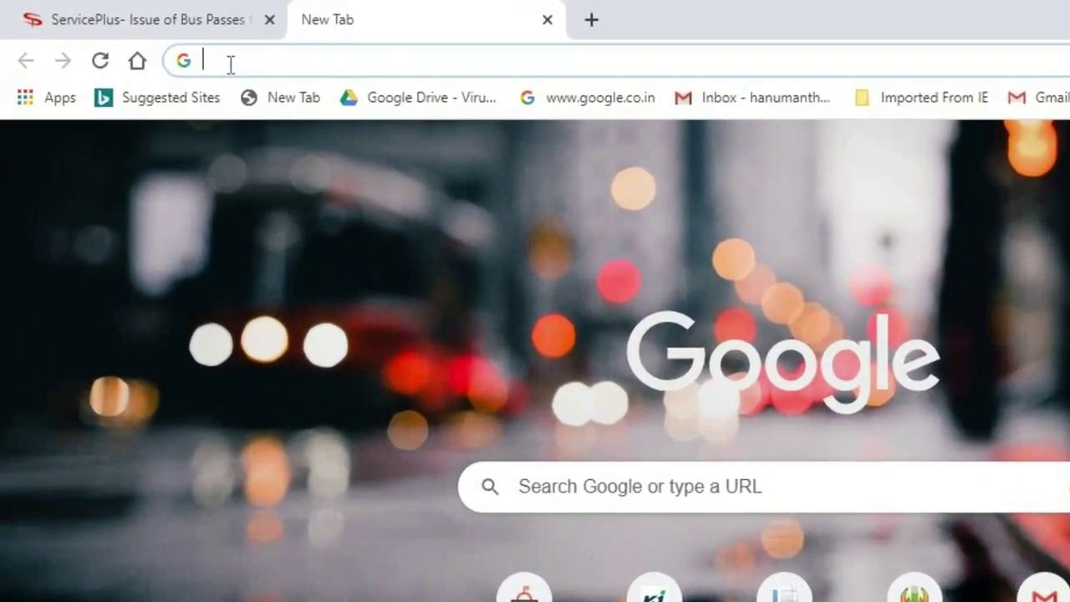
Step: Search Google for 'seva sindhu service plus' and open the Seva Sindhu 1 - ServicePlus result
{"action": "left_click", "coordinate": [154, 43]}
{"action": "type", "text": "SErviceonline.gov.in"}
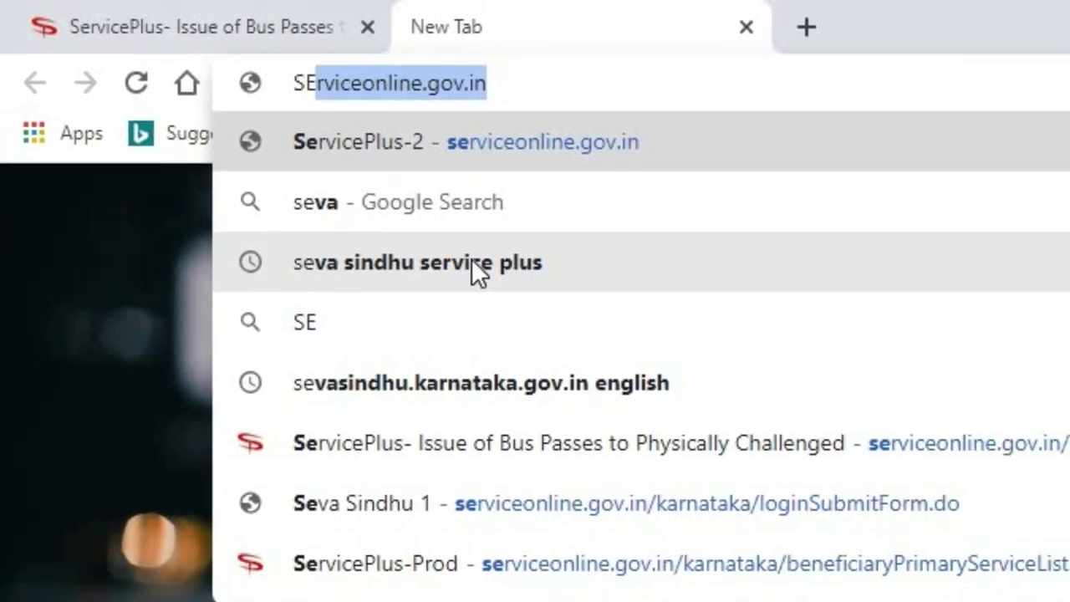
{"action": "left_click", "coordinate": [543, 301]}
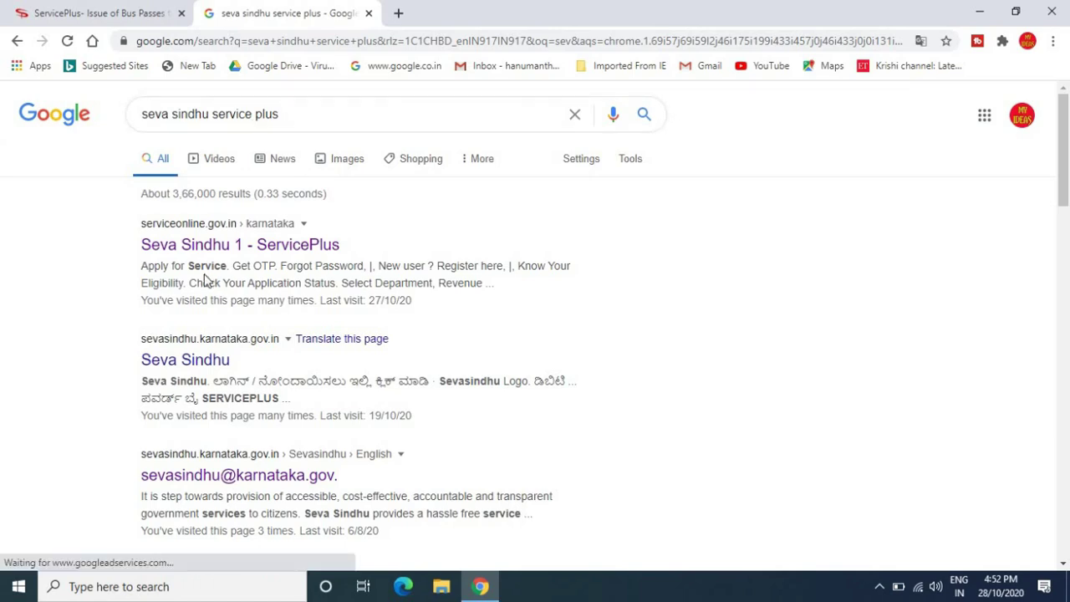
{"action": "left_click", "coordinate": [303, 245]}
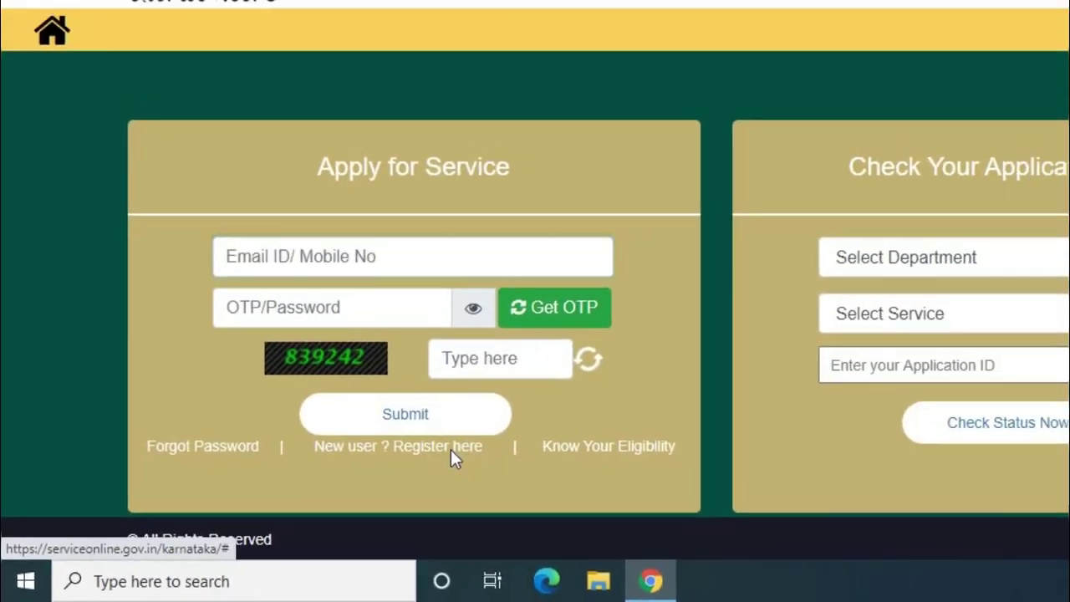
Step: Choose 'New user ? Register here' on the Seva Sindhu login page
{"action": "left_click", "coordinate": [450, 449]}
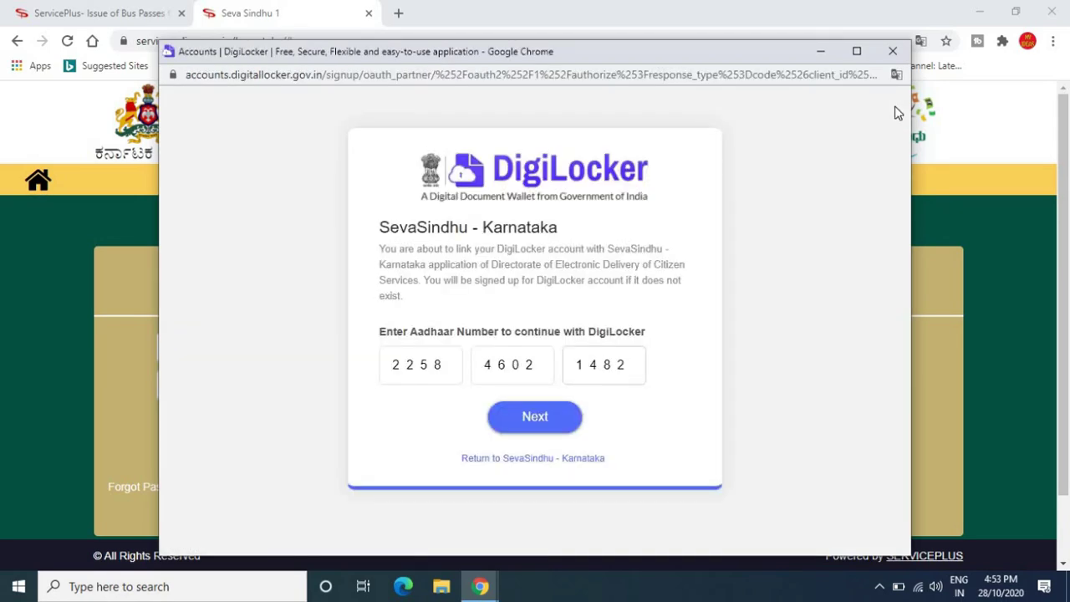
Step: Submit the Aadhaar number in DigiLocker and verify it with the received OTP
{"action": "left_click", "coordinate": [561, 432]}
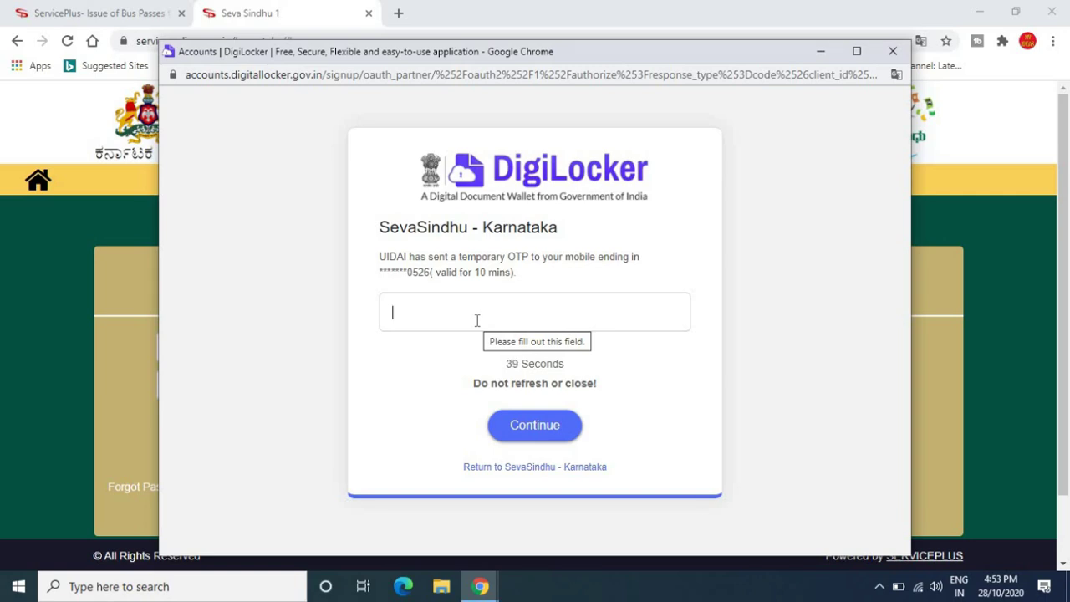
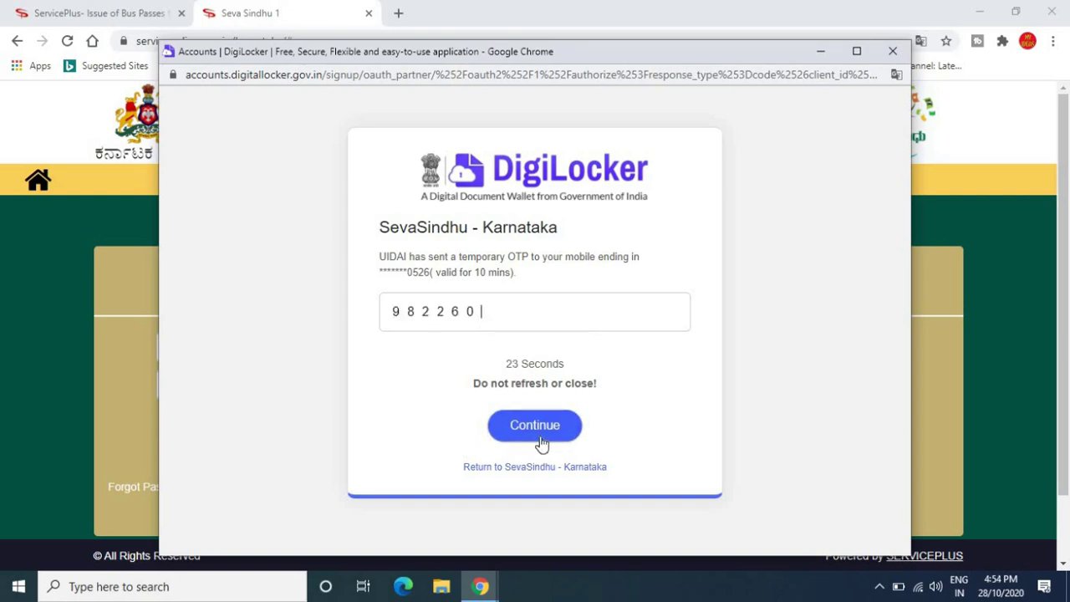
{"action": "left_click", "coordinate": [548, 442]}
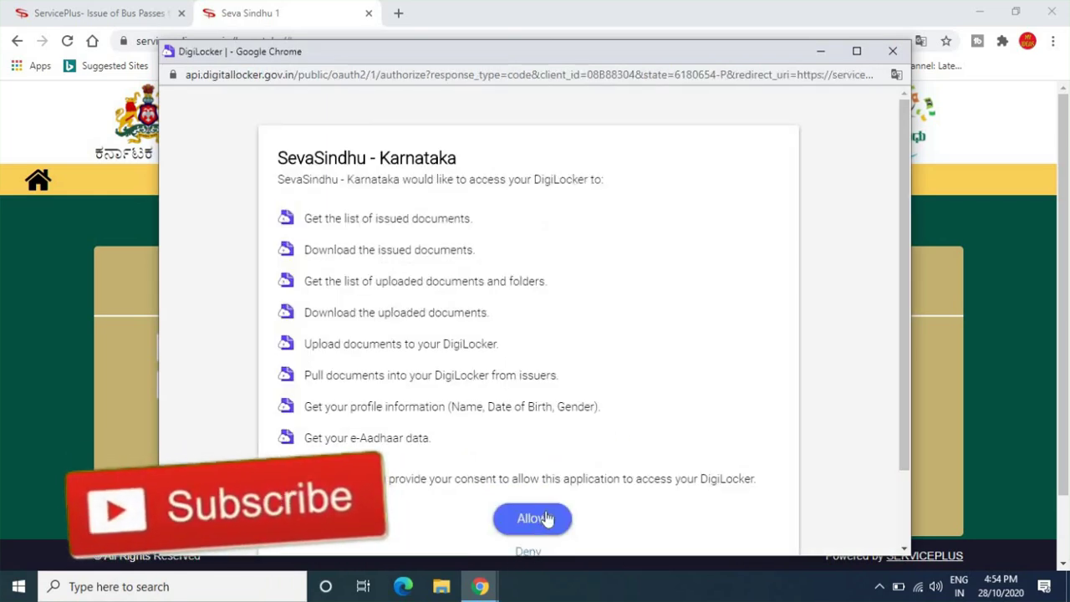
Step: Allow SevaSindhu access to DigiLocker, then close the Citizen Registration window
{"action": "left_click", "coordinate": [548, 519]}
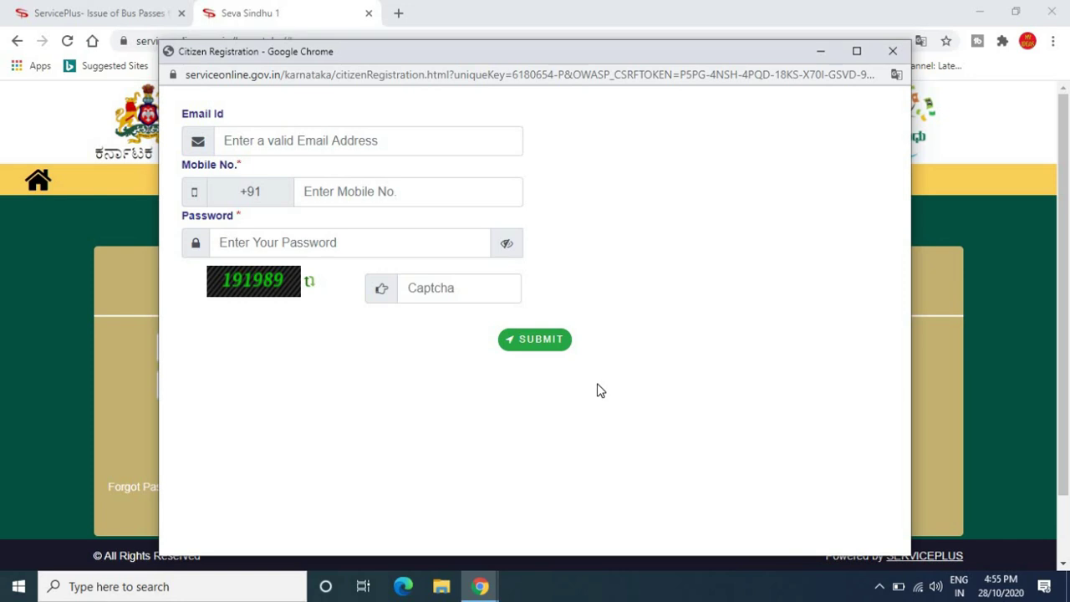
{"action": "key", "text": "alt+F4"}
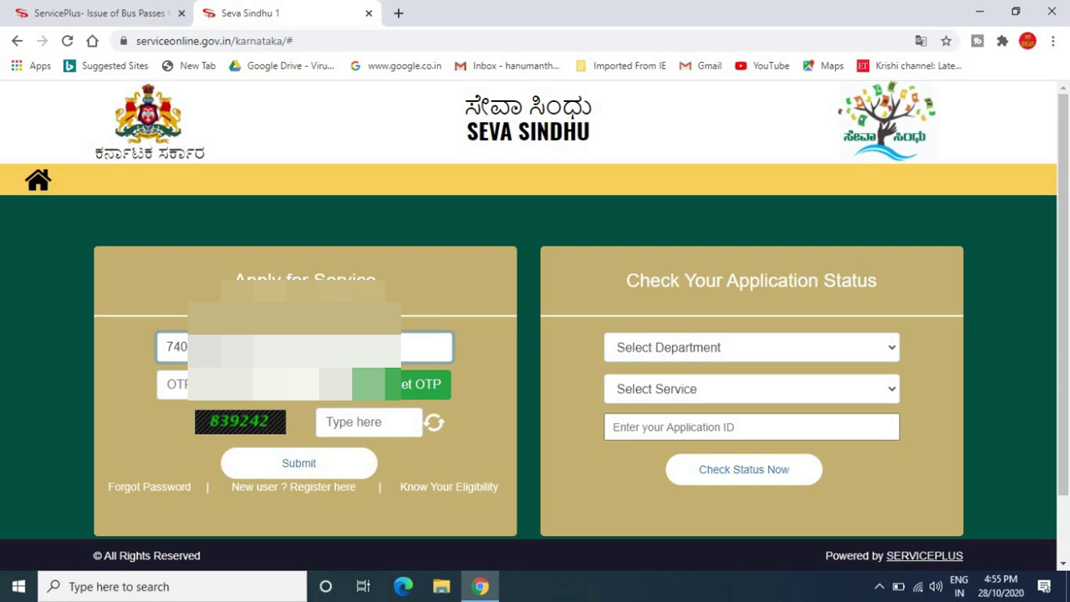
Step: Request a login OTP, fill in the OTP and captcha, and sign in to ServicePlus
{"action": "left_click", "coordinate": [421, 396]}
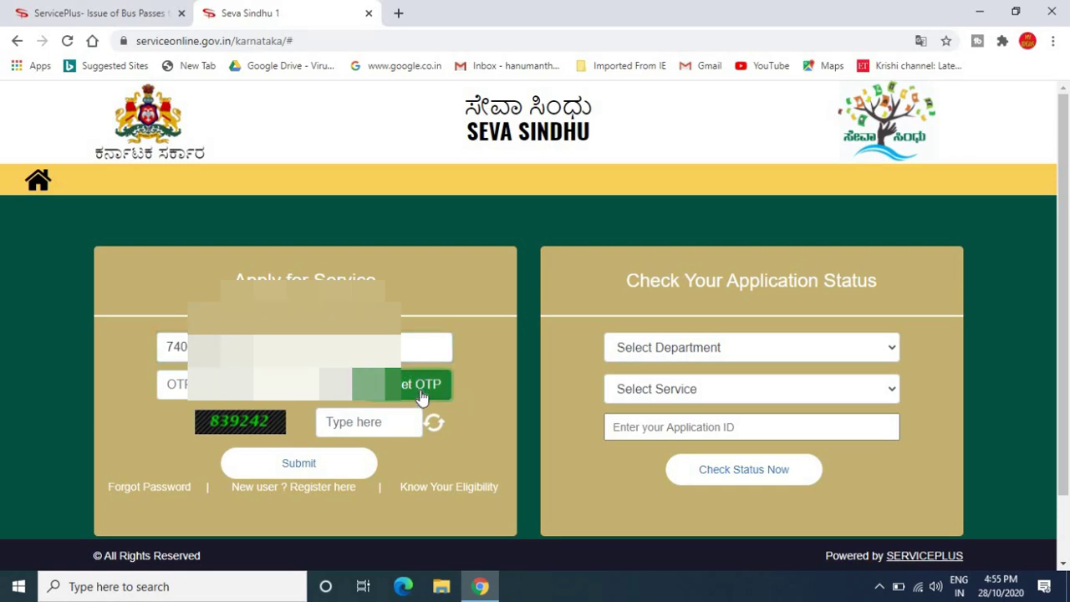
{"action": "key", "text": "Tab"}
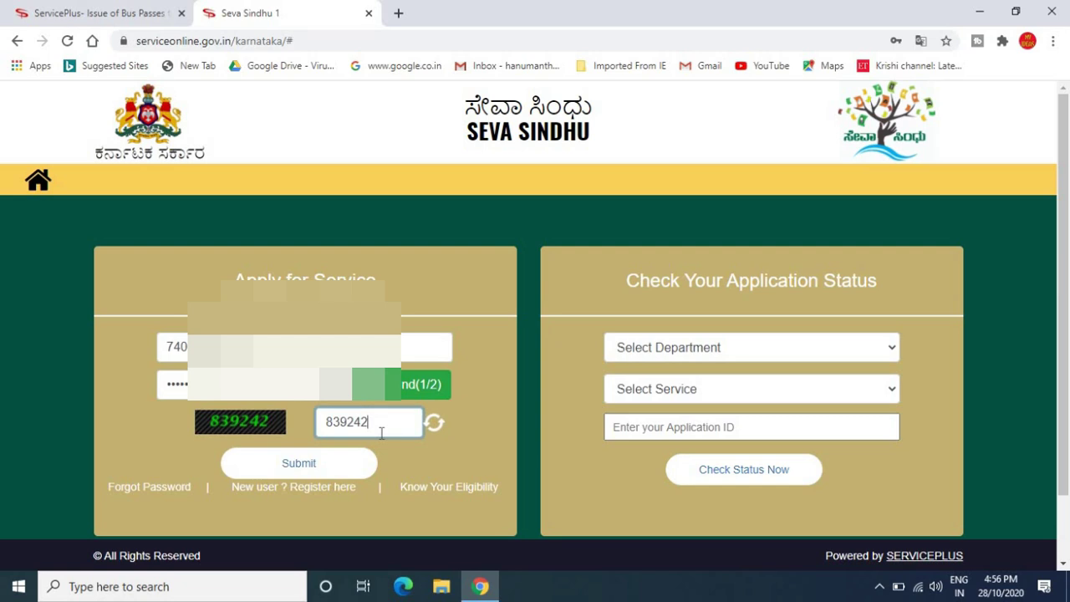
{"action": "left_click", "coordinate": [340, 465]}
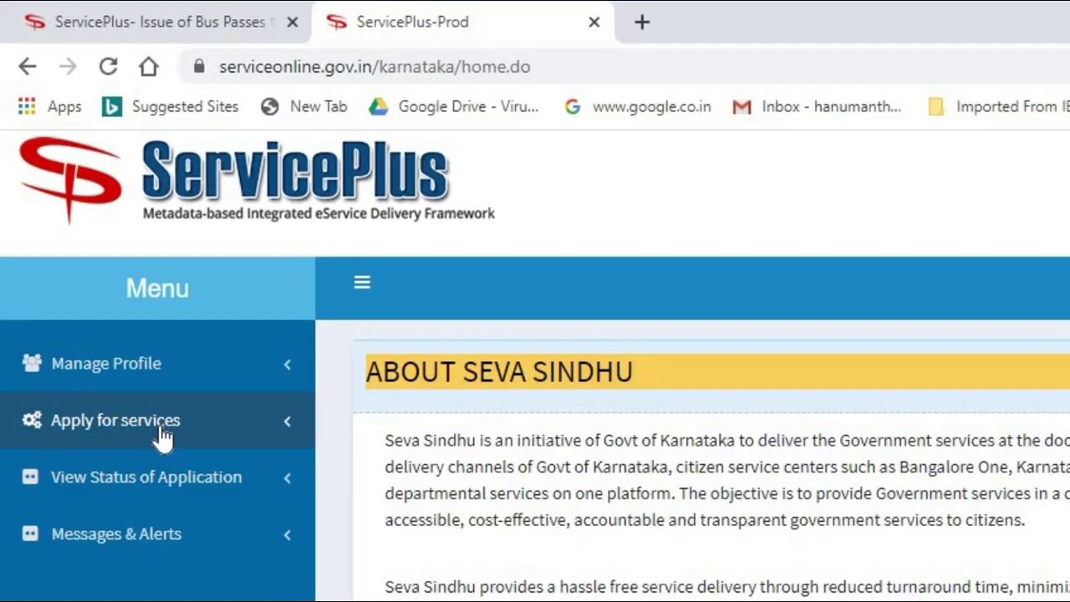
Step: Expand 'Apply for services' in the left menu and choose 'View all available services'
{"action": "left_click", "coordinate": [162, 428]}
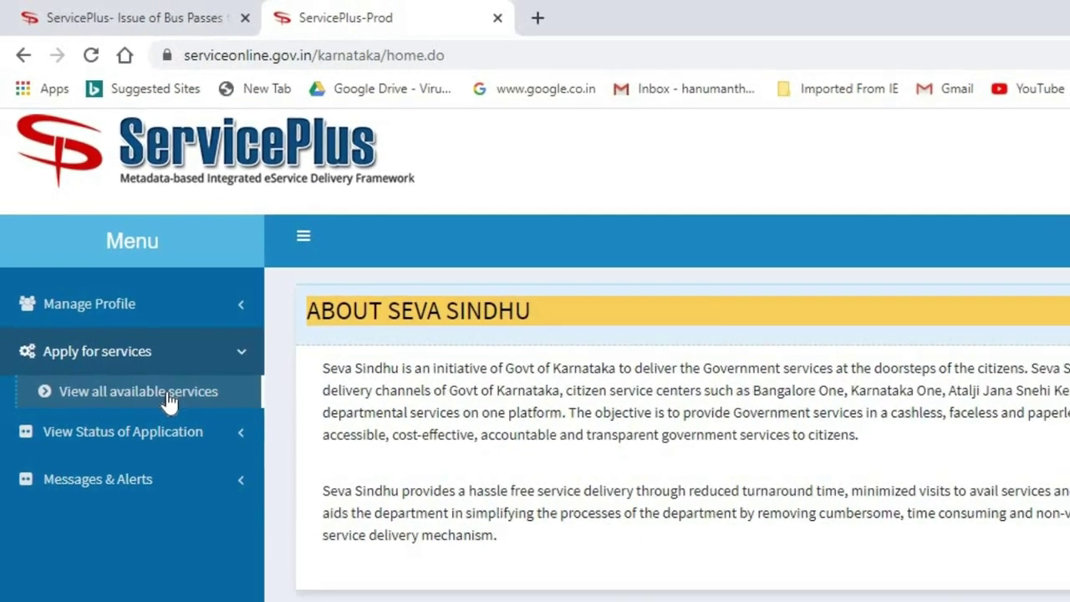
{"action": "left_click", "coordinate": [203, 479]}
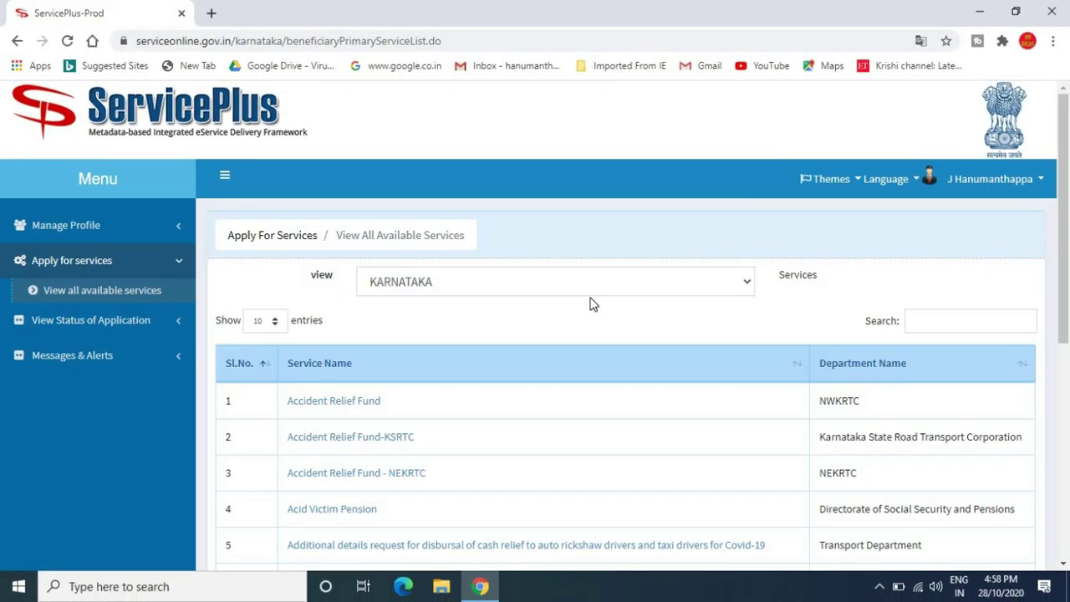
Step: Filter the available services with the search term 'BUS' to list the bus pass services
{"action": "left_click", "coordinate": [953, 322]}
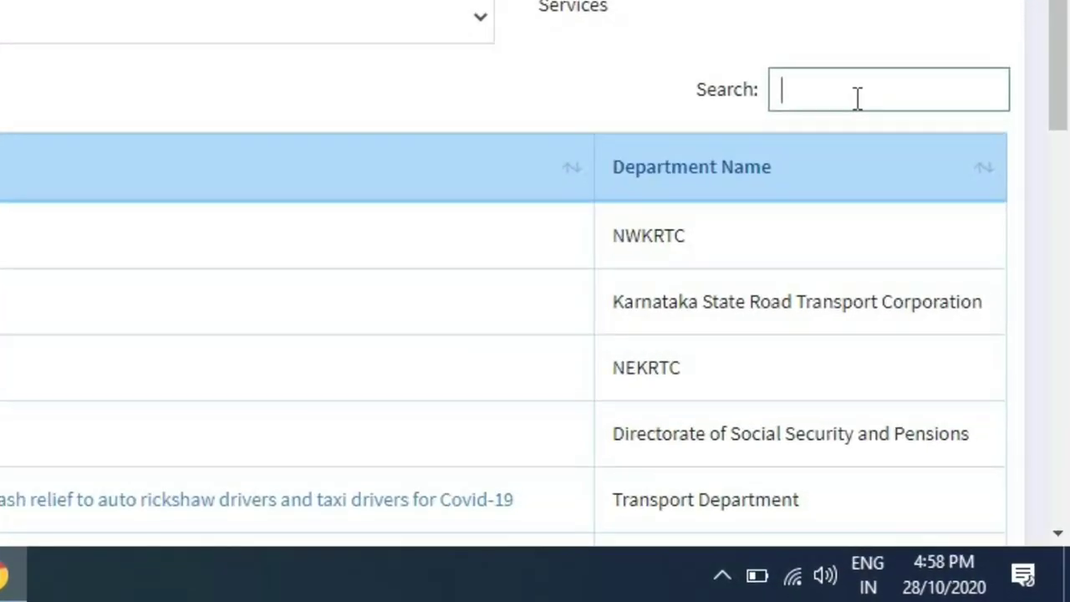
{"action": "type", "text": "BUD"}
{"action": "key", "text": "BackSpace"}
{"action": "type", "text": "D"}
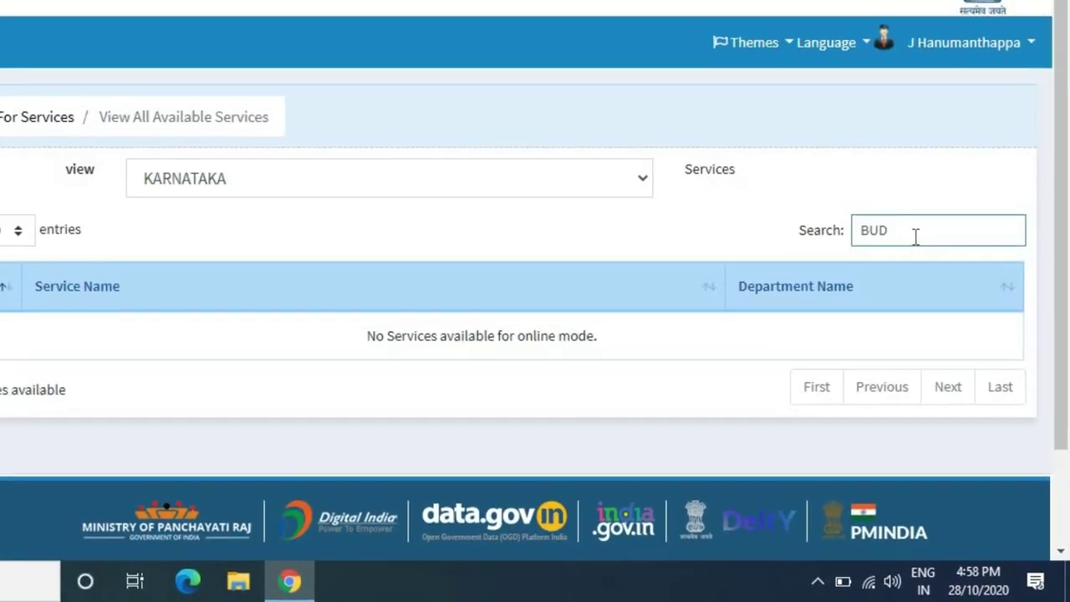
{"action": "key", "text": "BackSpace"}
{"action": "type", "text": "SPASS"}
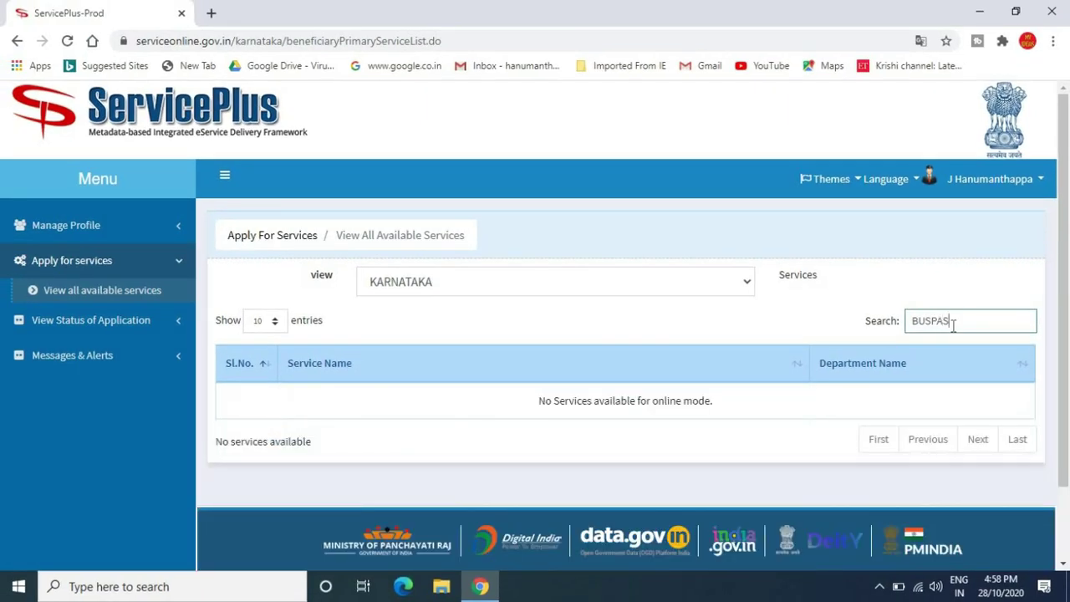
{"action": "key", "text": "BackSpace"}
{"action": "key", "text": "BackSpace"}
{"action": "key", "text": "BackSpace"}
{"action": "key", "text": "BackSpace"}
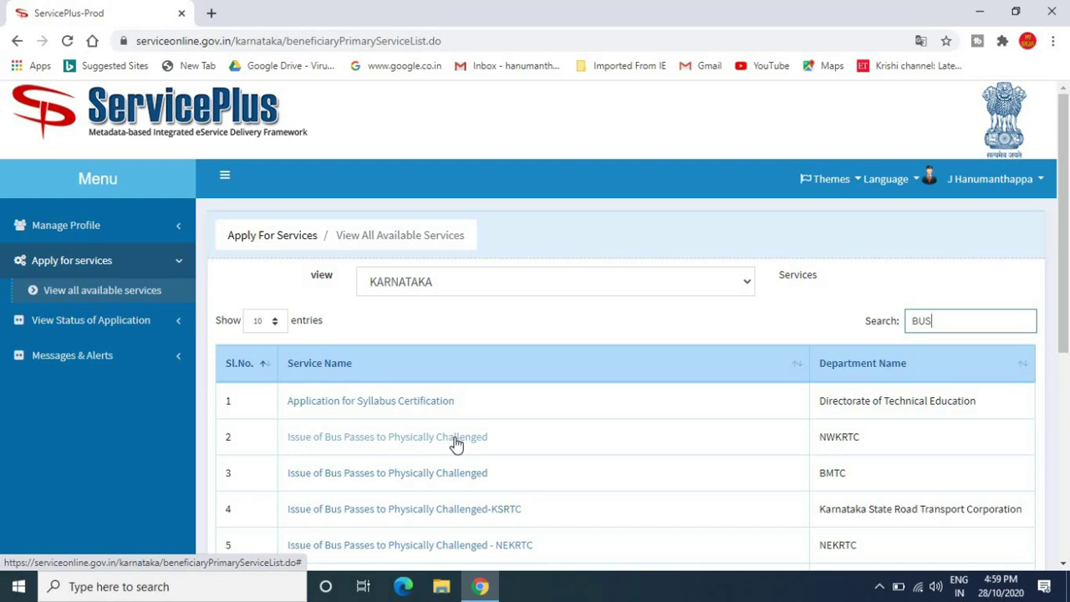
Step: Open 'Issue of Bus Passes to Physically Challenged' from the NWKRTC row of the services table
{"action": "left_click", "coordinate": [457, 437]}
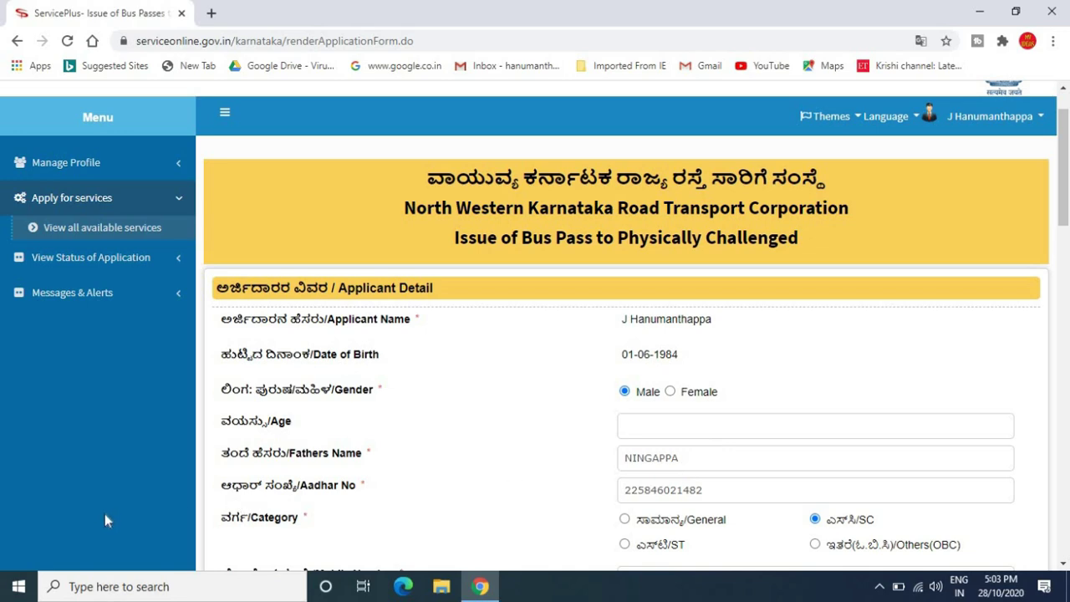
Step: Mark the applicant as not a semi-government employee and not availing government transport expenses
{"action": "scroll", "coordinate": [104, 520], "scroll_direction": "down", "scroll_amount": 2}
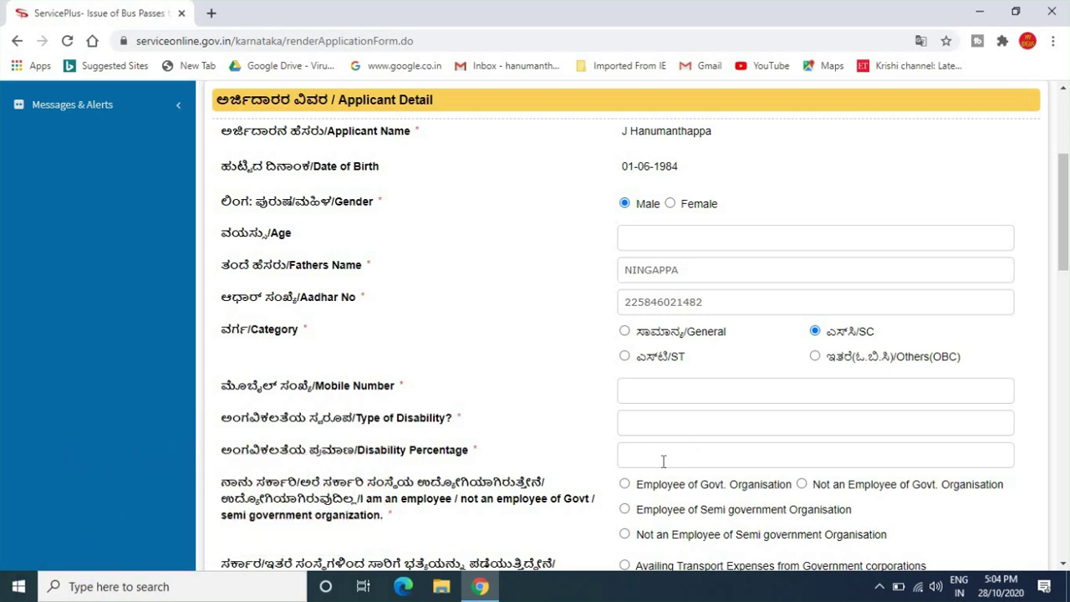
{"action": "scroll", "coordinate": [663, 461], "scroll_direction": "down", "scroll_amount": 2}
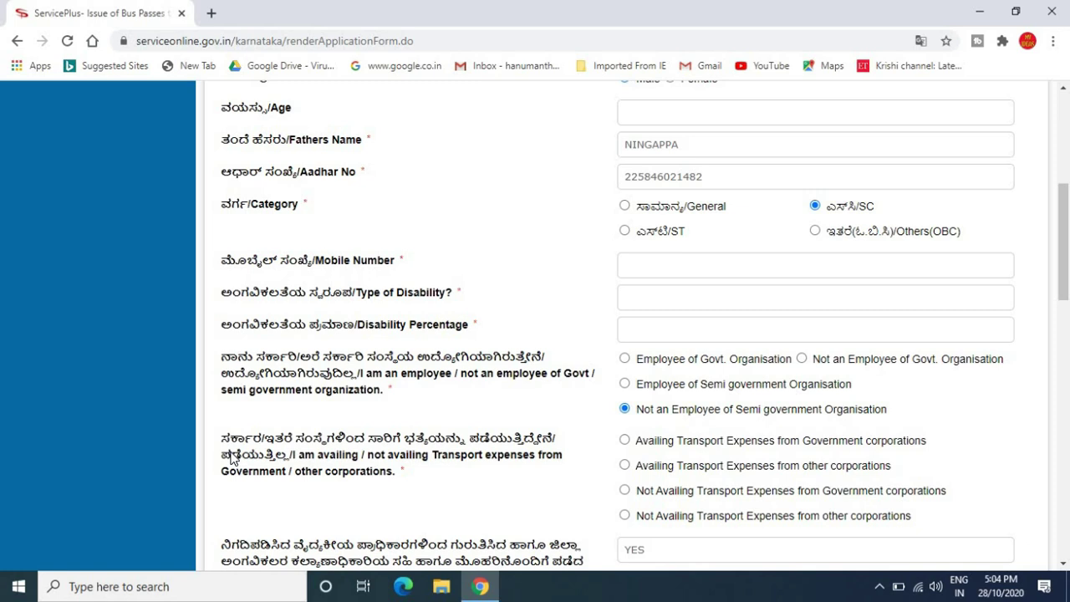
{"action": "left_click", "coordinate": [625, 491]}
{"action": "left_click", "coordinate": [1064, 564]}
{"action": "scroll", "coordinate": [1064, 564], "scroll_direction": "down", "scroll_amount": 5}
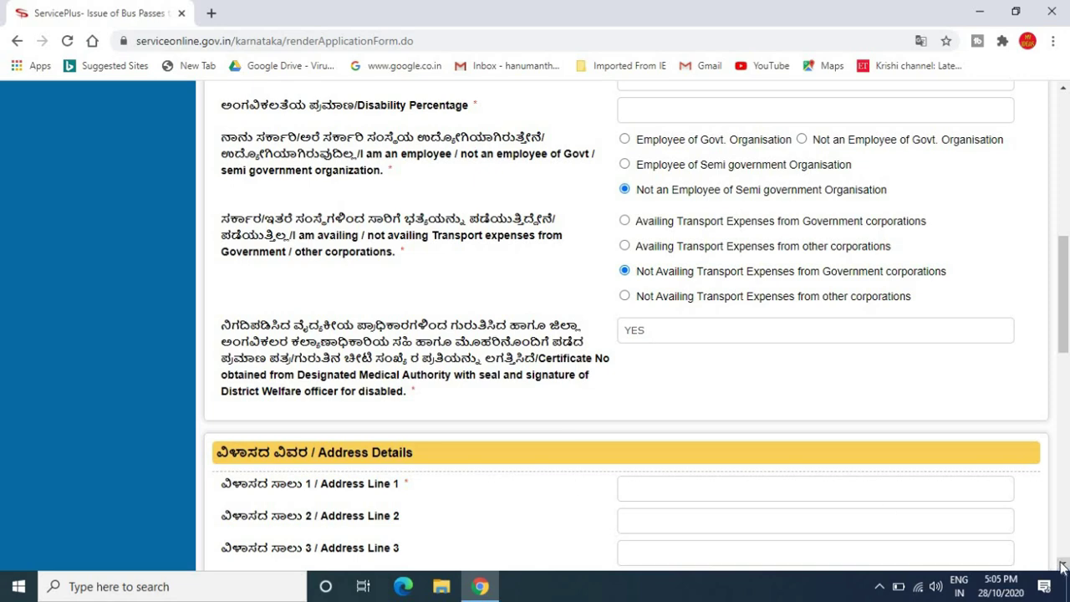
Step: Keep BALLARI as the district and choose Uttara Kannada as the division on the bus pass form
{"action": "scroll", "coordinate": [1062, 566], "scroll_direction": "down", "scroll_amount": 3}
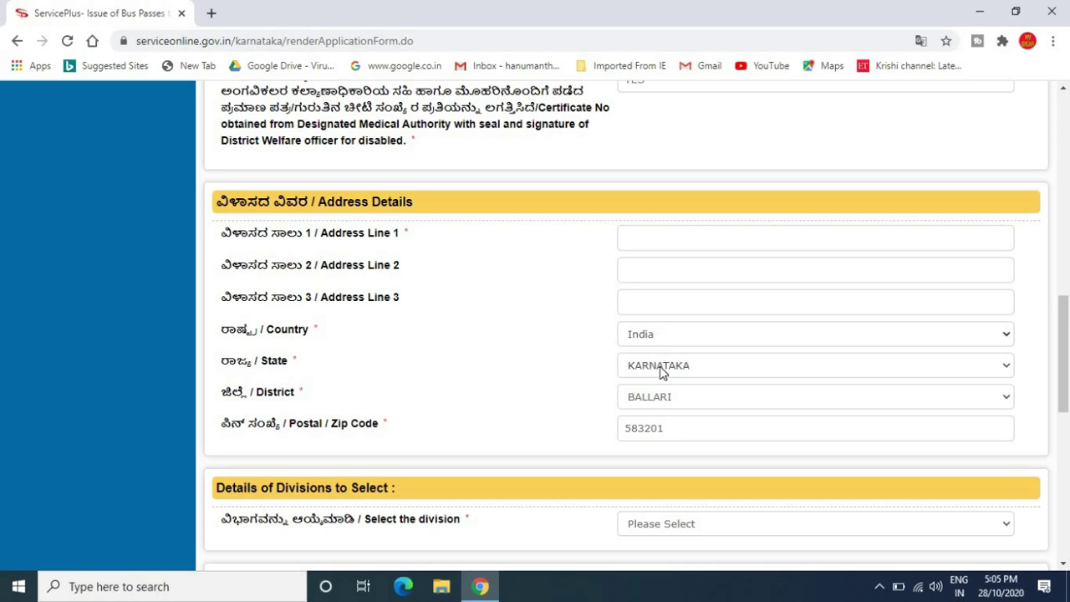
{"action": "left_click", "coordinate": [679, 401]}
{"action": "left_click", "coordinate": [679, 402]}
{"action": "scroll", "coordinate": [1060, 566], "scroll_direction": "down", "scroll_amount": 2}
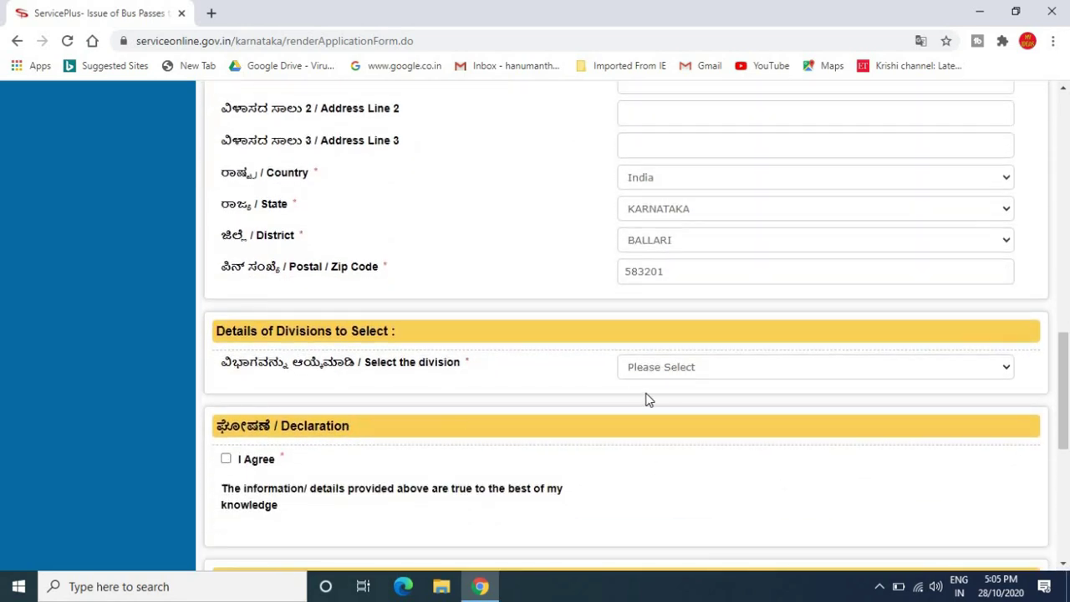
{"action": "left_click", "coordinate": [692, 371]}
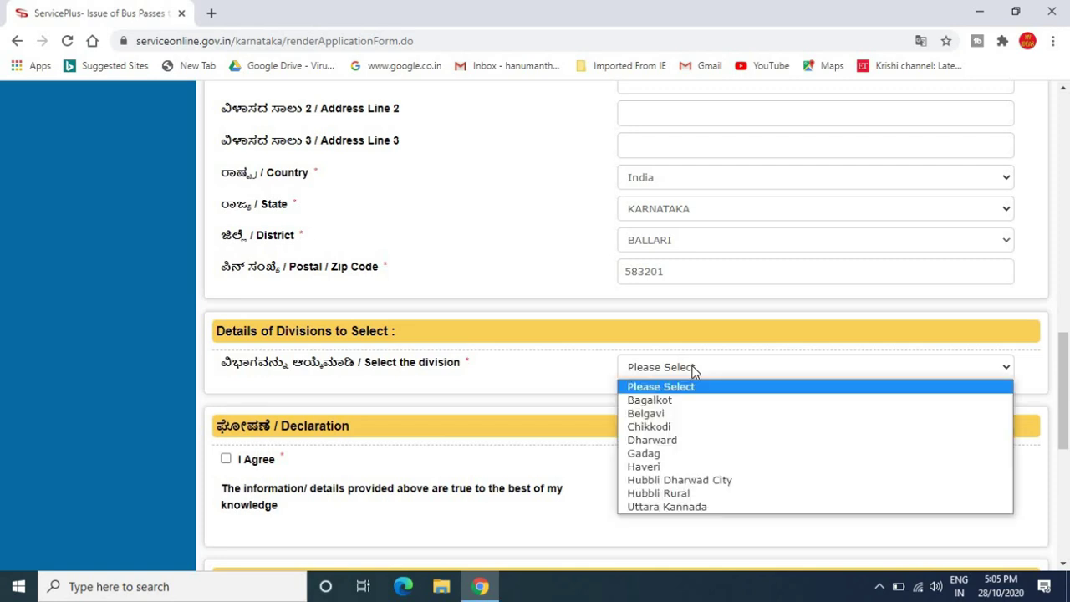
{"action": "left_click", "coordinate": [665, 508]}
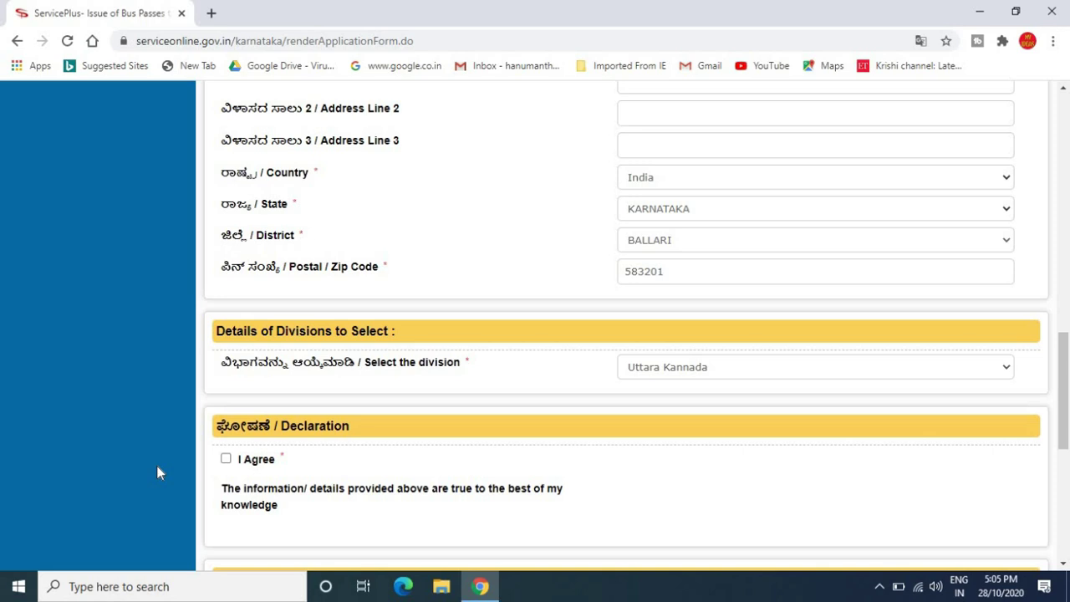
{"action": "scroll", "coordinate": [157, 466], "scroll_direction": "down", "scroll_amount": 1}
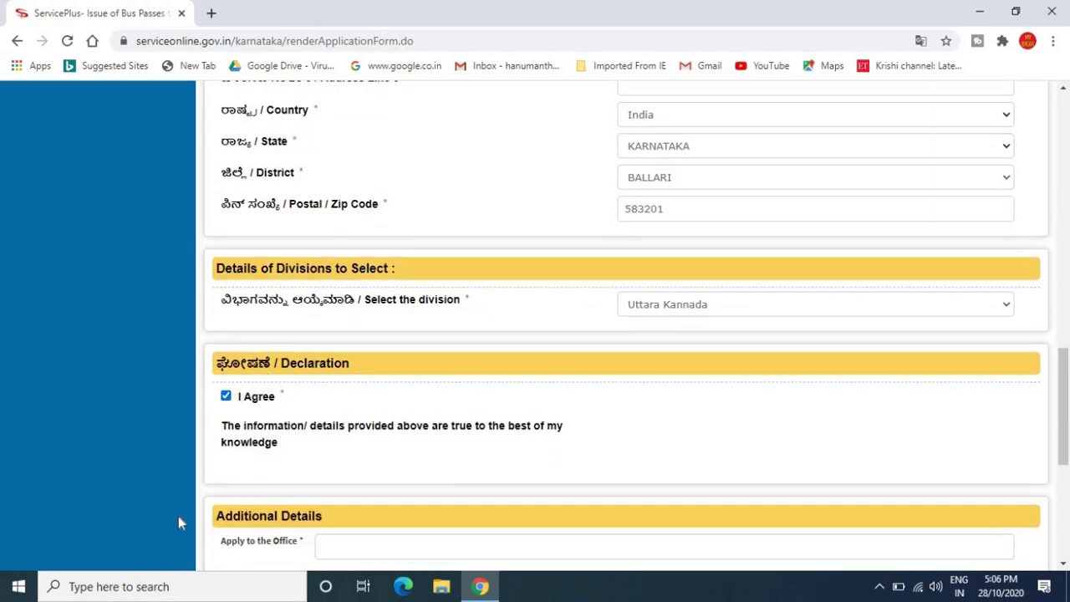
{"action": "scroll", "coordinate": [130, 503], "scroll_direction": "down", "scroll_amount": 3}
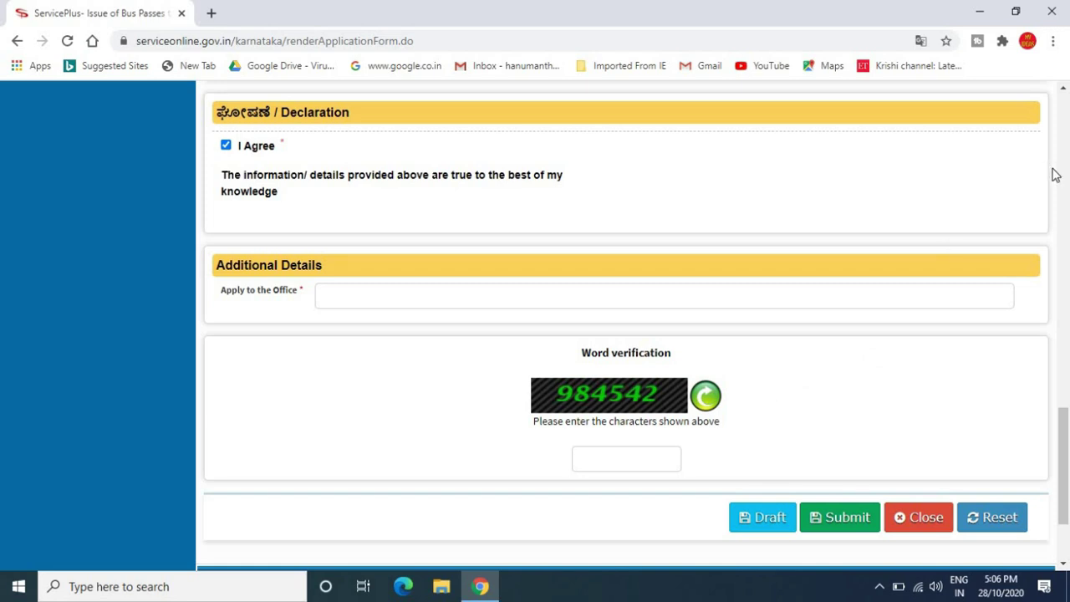
{"action": "left_click", "coordinate": [1065, 89]}
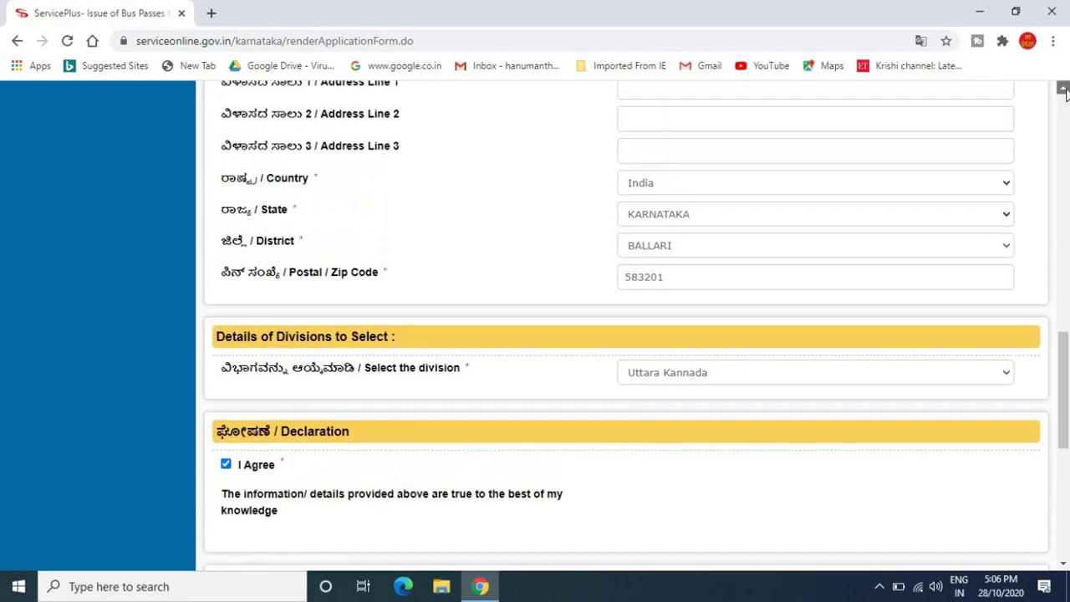
{"action": "left_click_drag", "start_coordinate": [1064, 88], "coordinate": [1064, 88]}
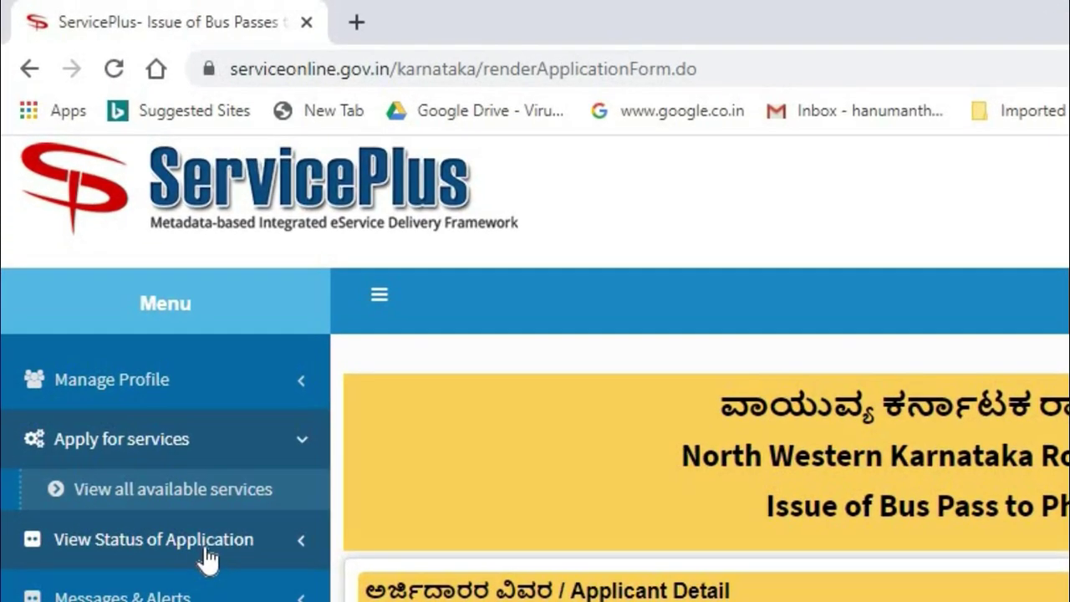
Step: Open Track application status under View Status of Application in the sidebar
{"action": "left_click", "coordinate": [207, 559]}
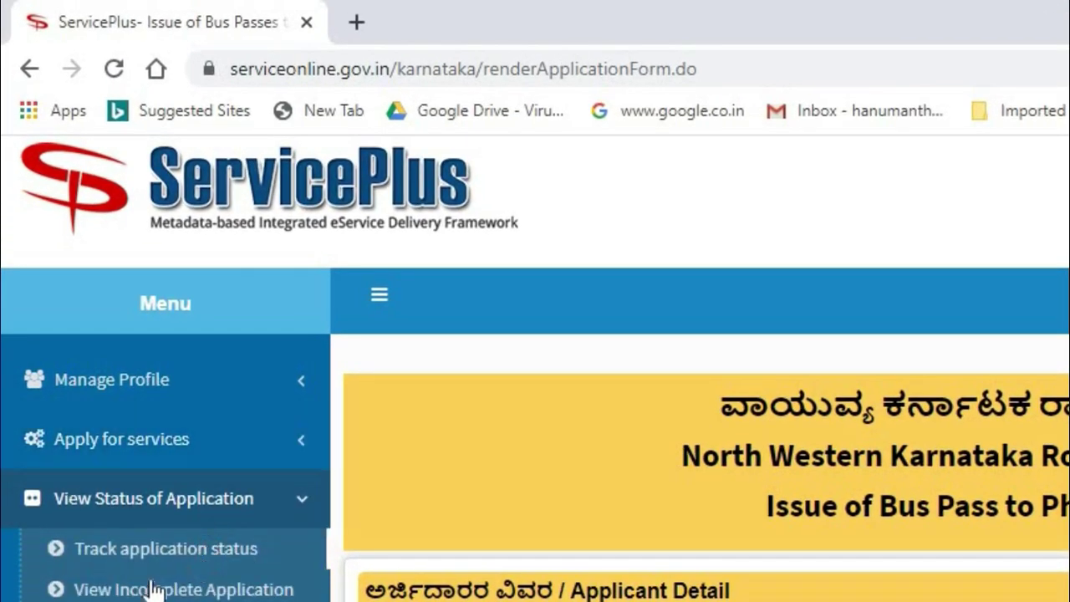
{"action": "left_click", "coordinate": [248, 549]}
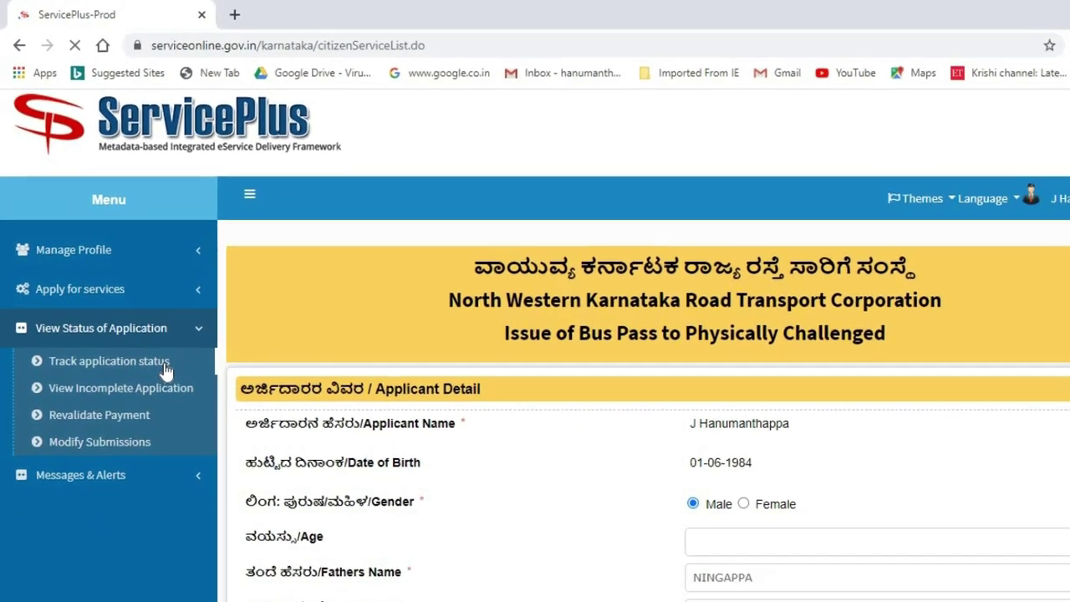